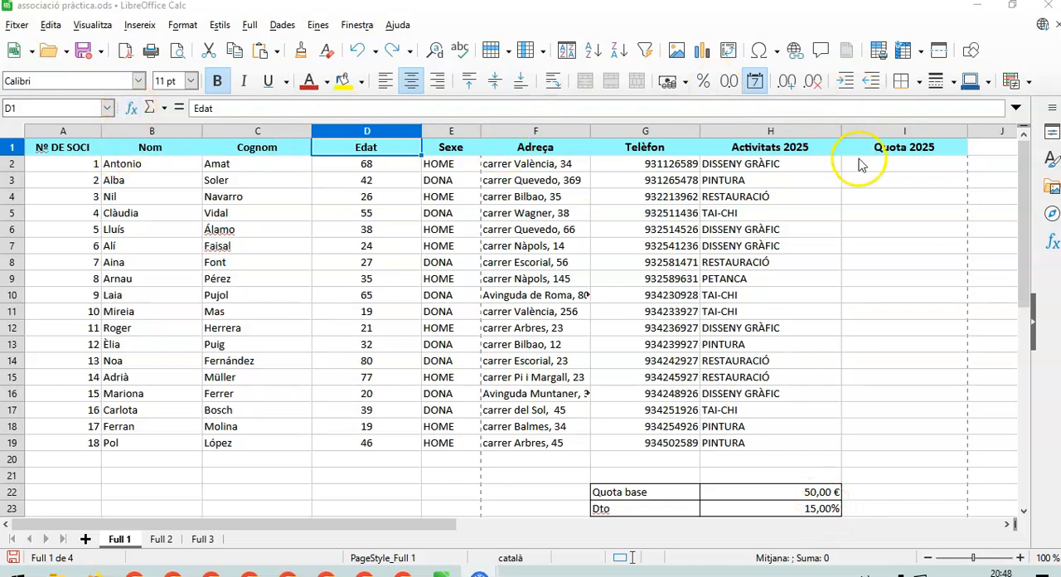
# Start an SI function from the Lògica category in cell I2 using the function wizard.
pyautogui.click(883, 165)
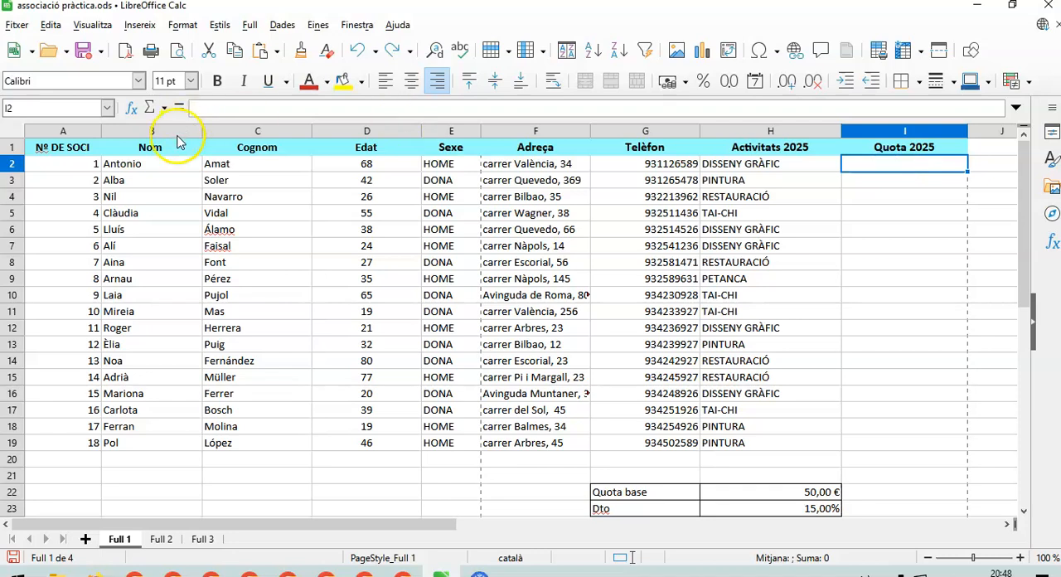
pyautogui.click(133, 110)
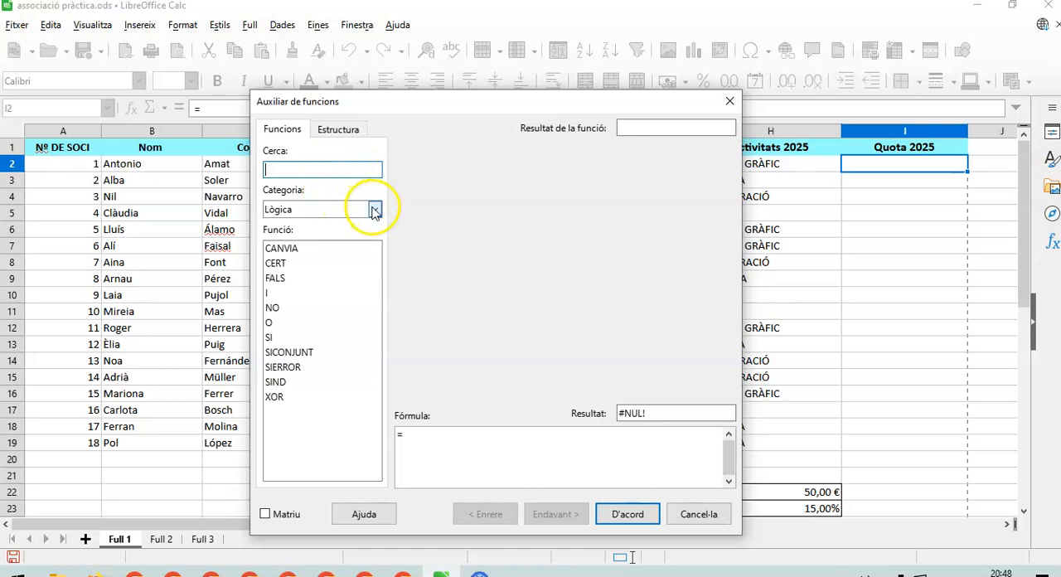
pyautogui.click(269, 338)
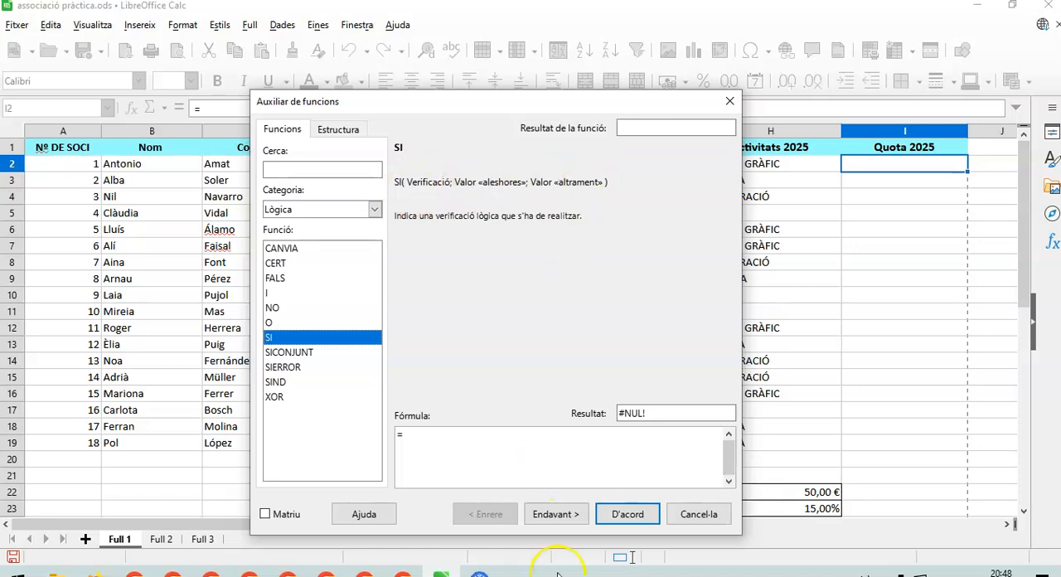
pyautogui.click(557, 516)
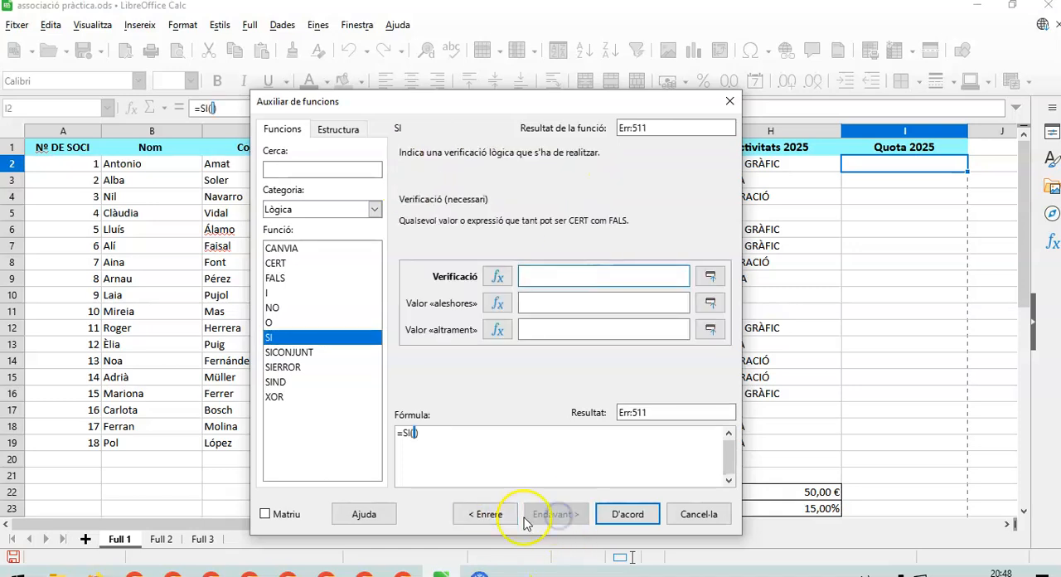
# Set the SI function's Verificació argument to D2>64, referencing the first member's age cell.
pyautogui.moveTo(532, 102); pyautogui.dragTo(636, 208)
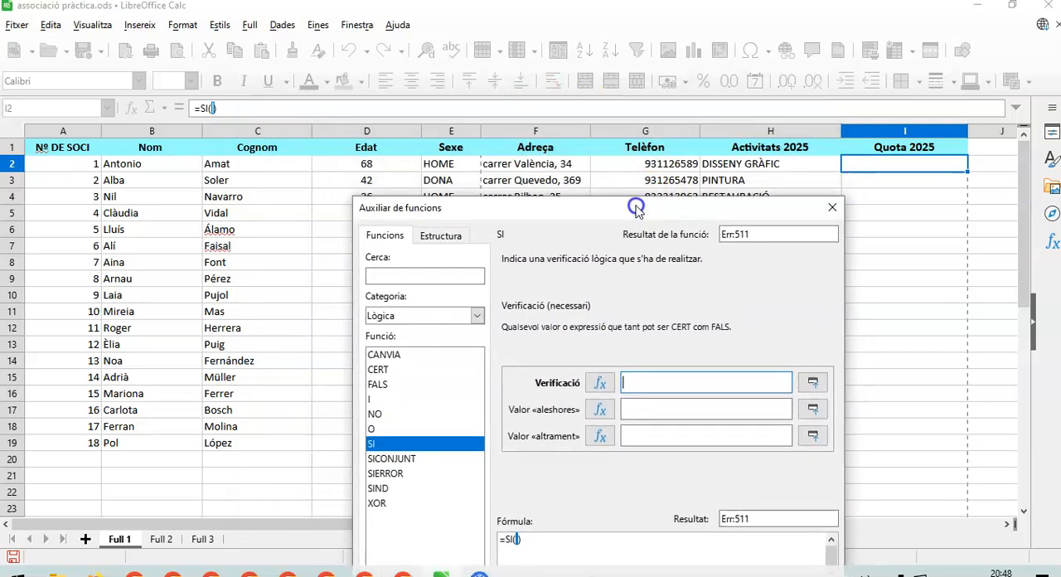
pyautogui.click(381, 164)
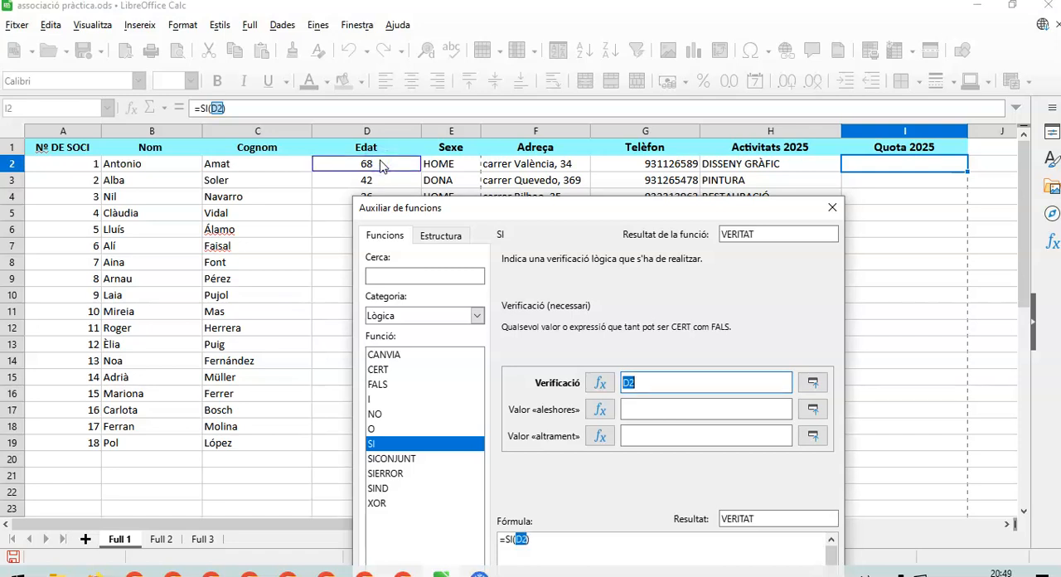
pyautogui.click(640, 382)
pyautogui.write('>')
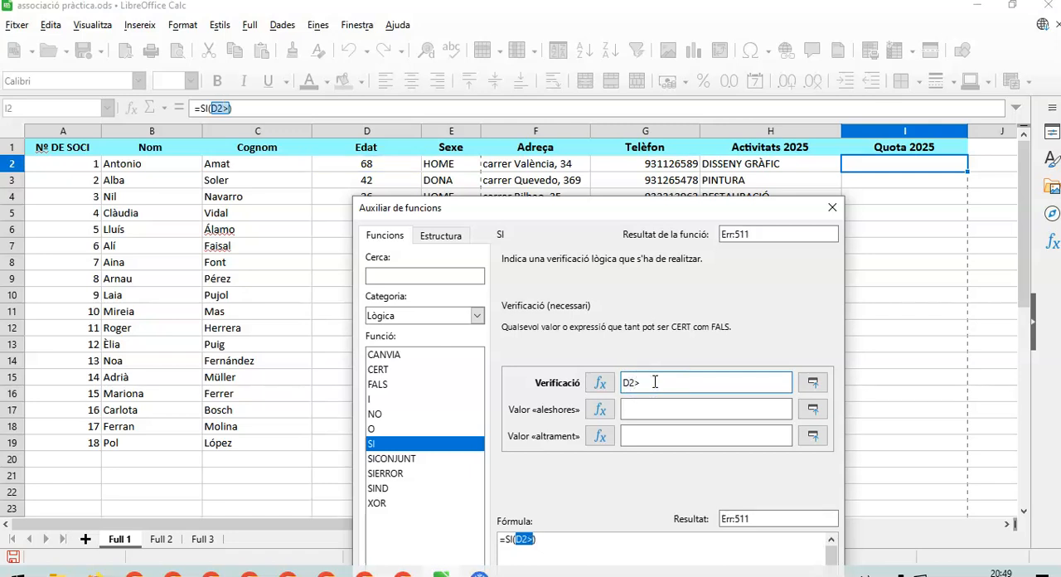
pyautogui.write('64')
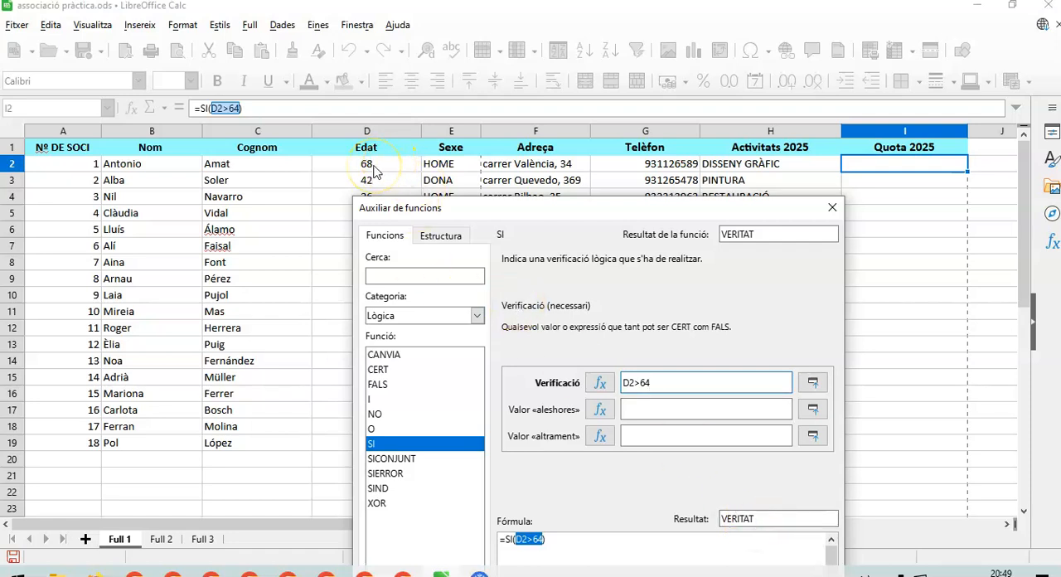
# Set Valor «aleshores» to 50-15%*50 and Valor «altrament» to 50, and accept the formula into I2.
pyautogui.click(643, 408)
pyautogui.moveTo(655, 197); pyautogui.dragTo(390, 153)
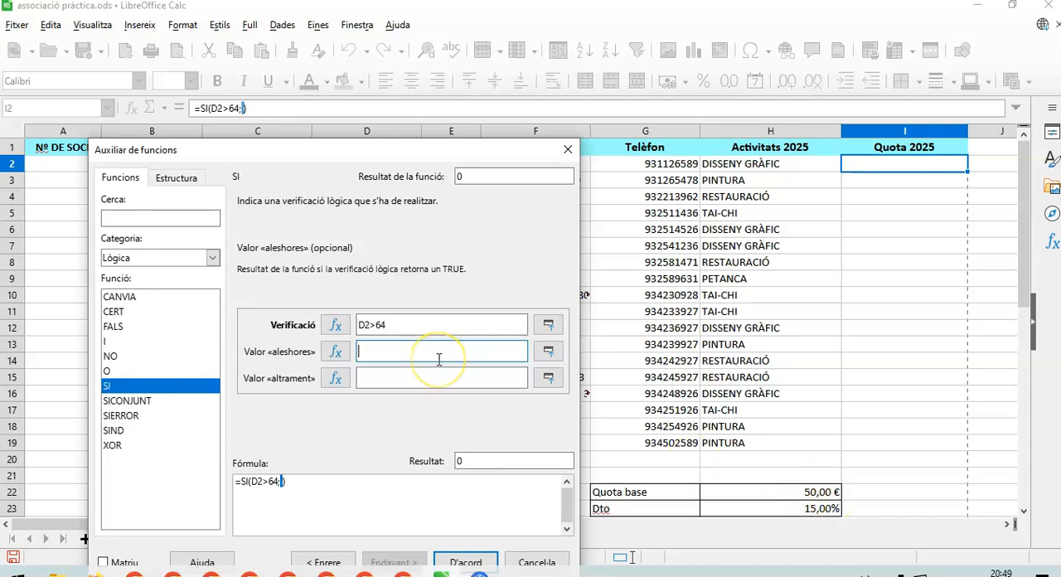
pyautogui.write('15')
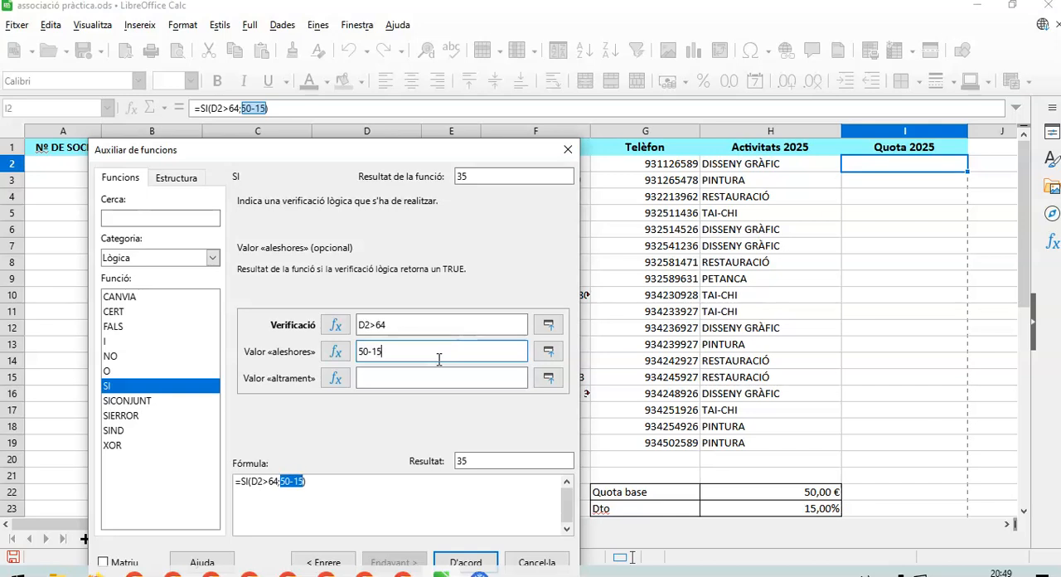
pyautogui.write('%')
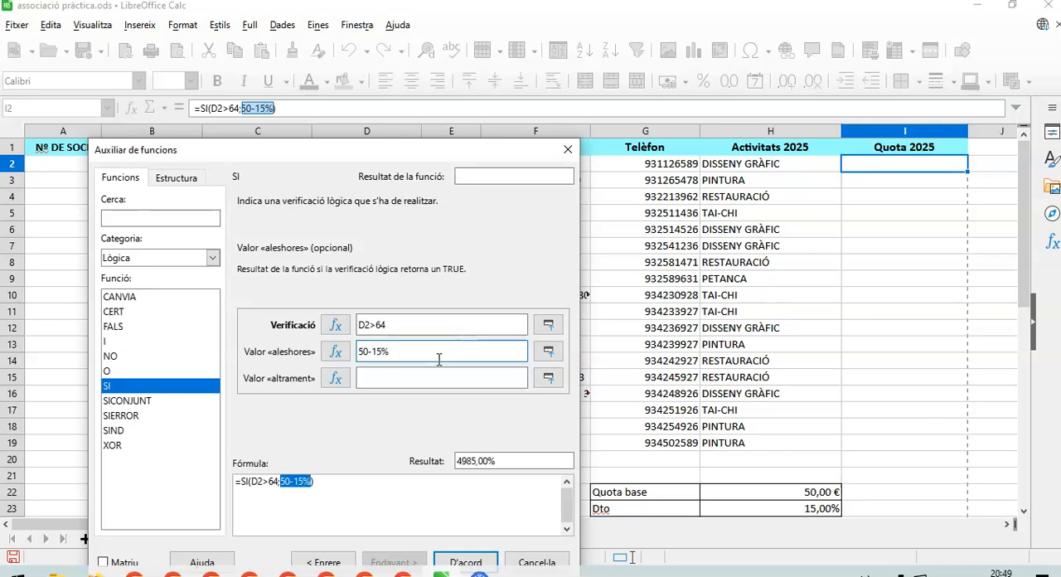
pyautogui.write('*50')
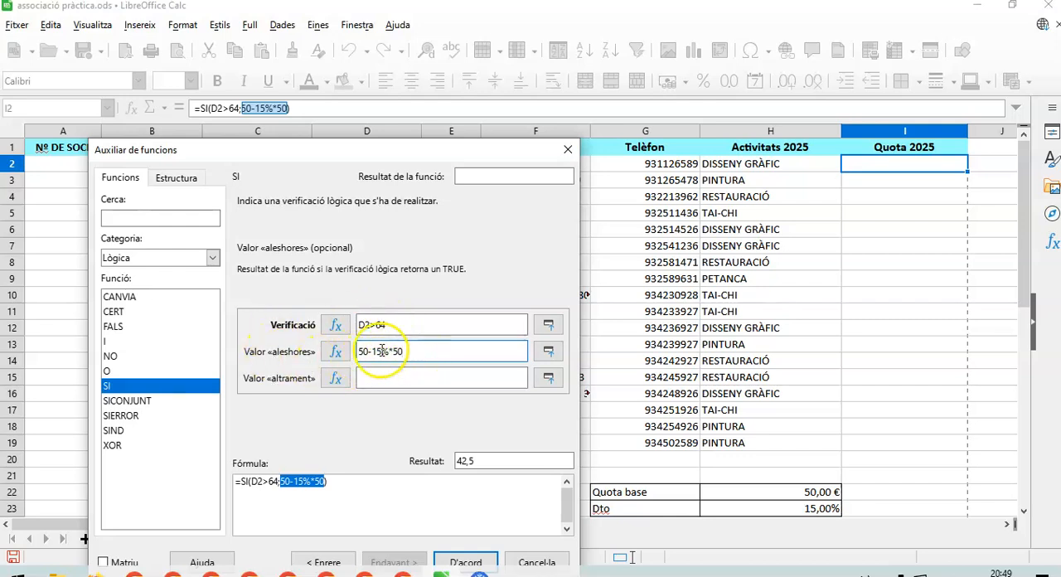
pyautogui.click(371, 377)
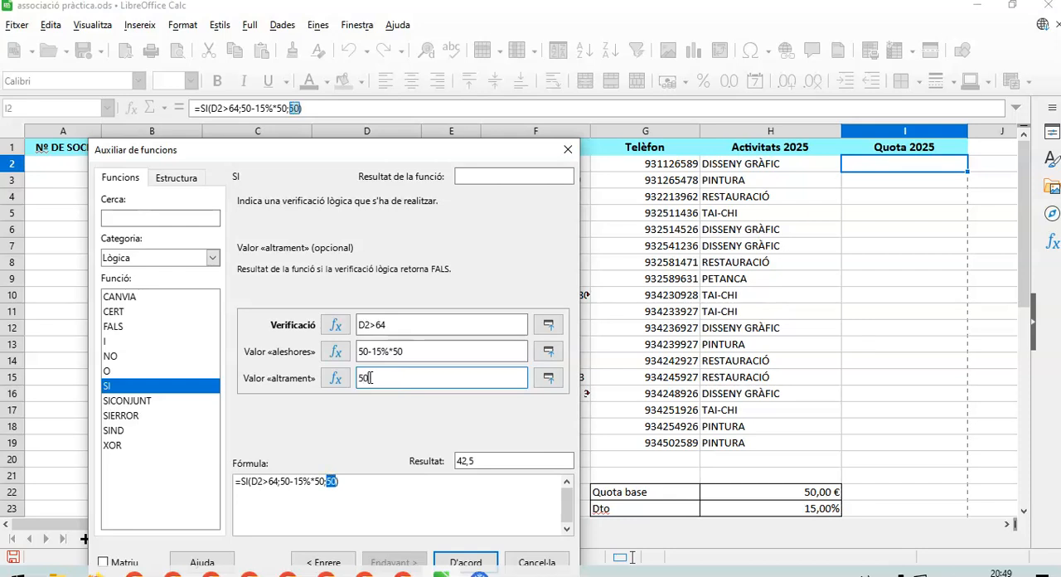
pyautogui.click(466, 562)
# Fill the I2 formula down to I19, and check the age in D10 against the fee in I10.
pyautogui.click(889, 161)
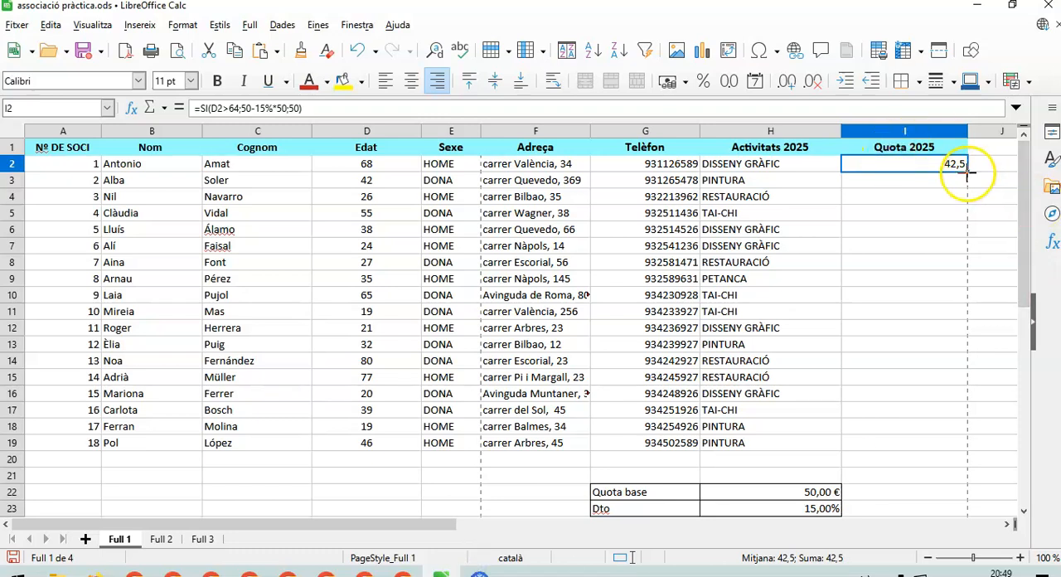
pyautogui.moveTo(967, 175); pyautogui.dragTo(953, 452)
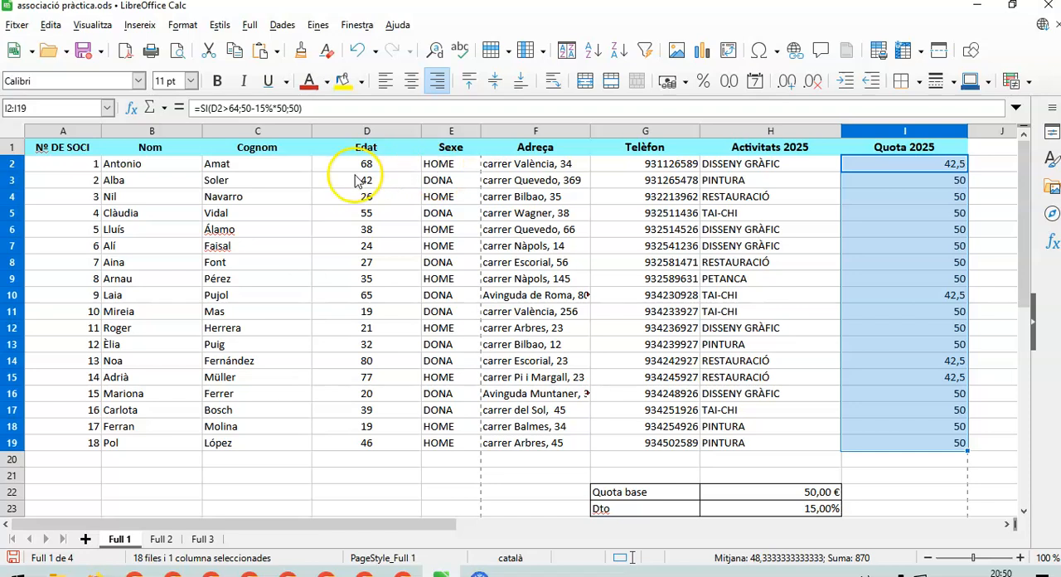
pyautogui.click(375, 303)
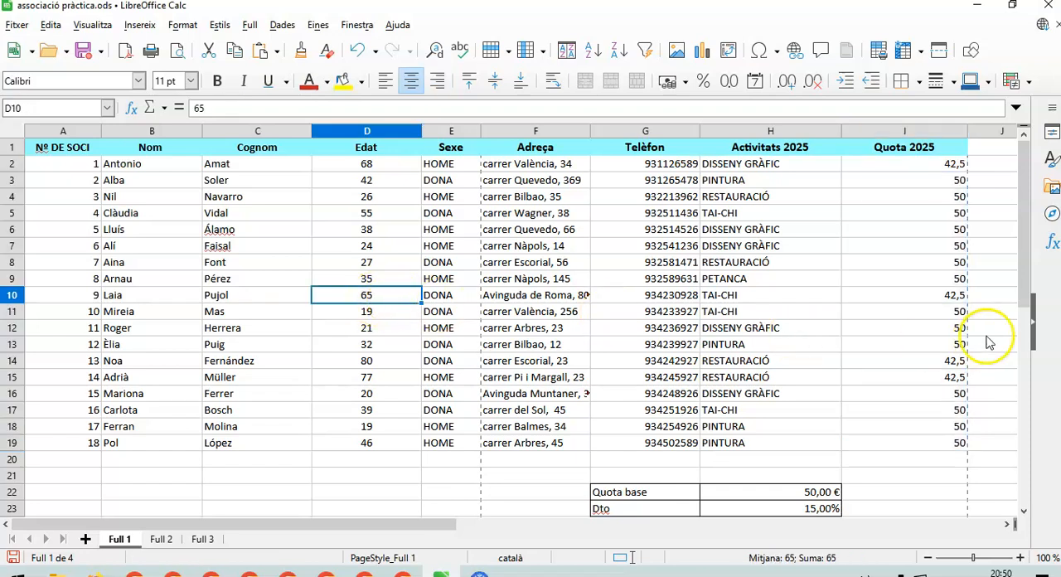
pyautogui.click(942, 298)
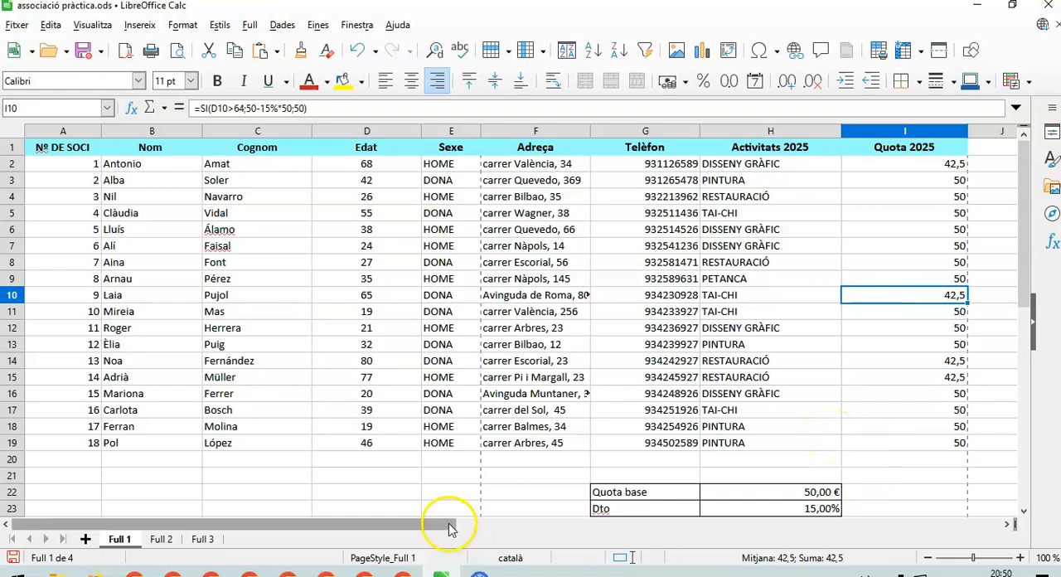
# Start a second SI function in cell J2 with the function wizard, keeping the age column in view.
pyautogui.moveTo(463, 532); pyautogui.dragTo(535, 529)
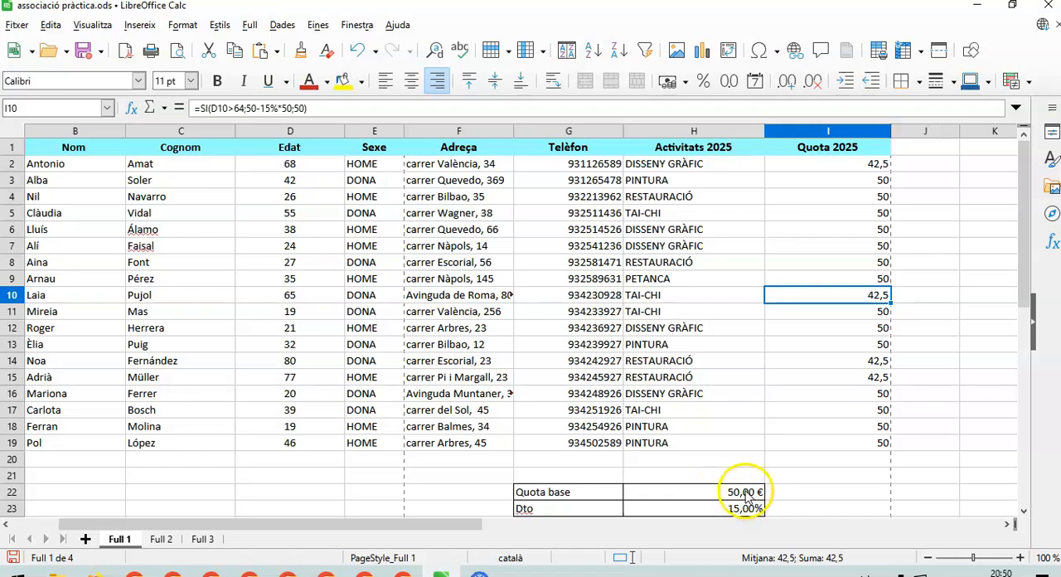
pyautogui.click(914, 169)
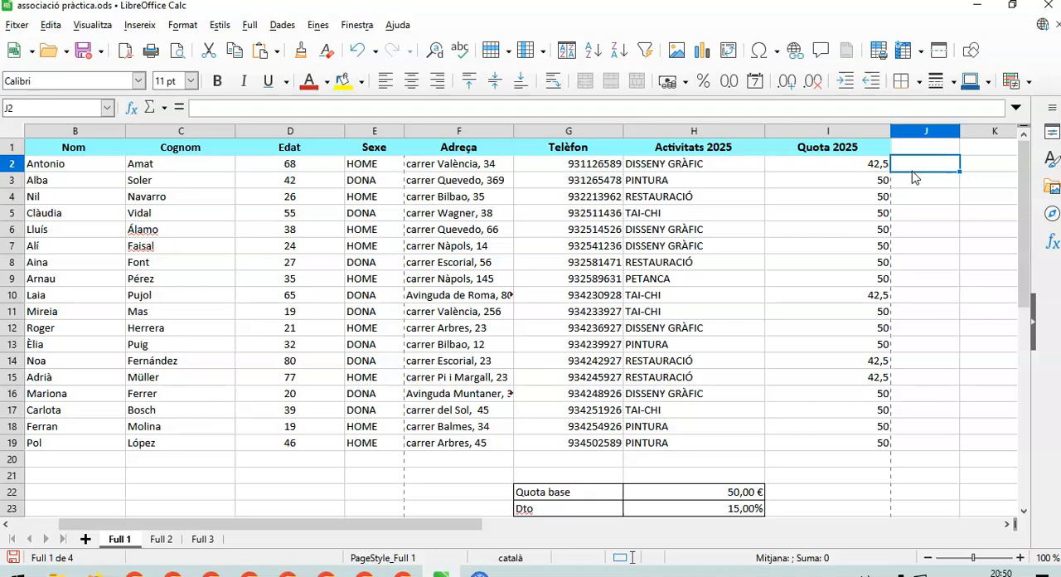
pyautogui.click(130, 108)
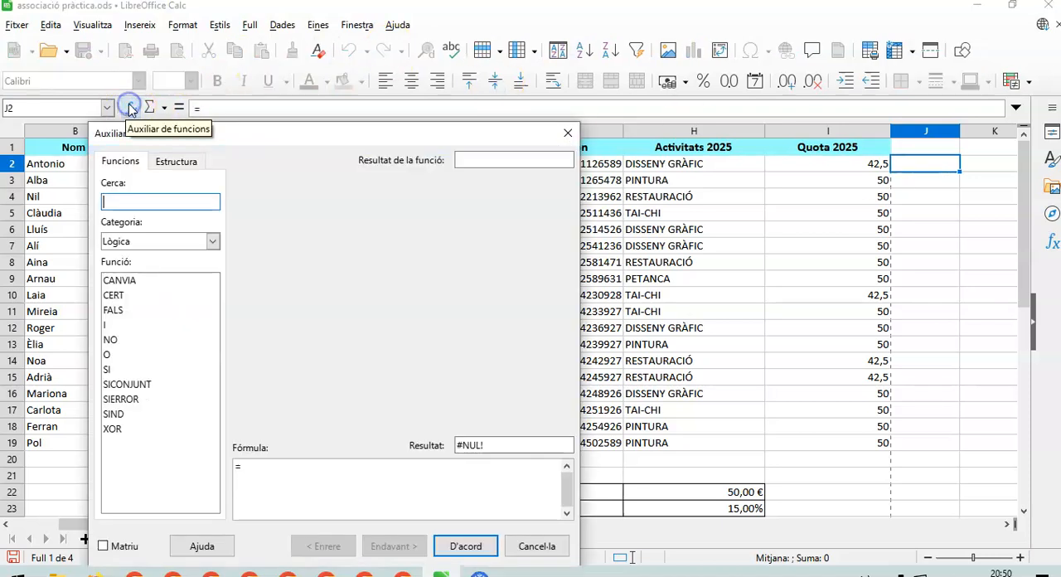
pyautogui.click(107, 370)
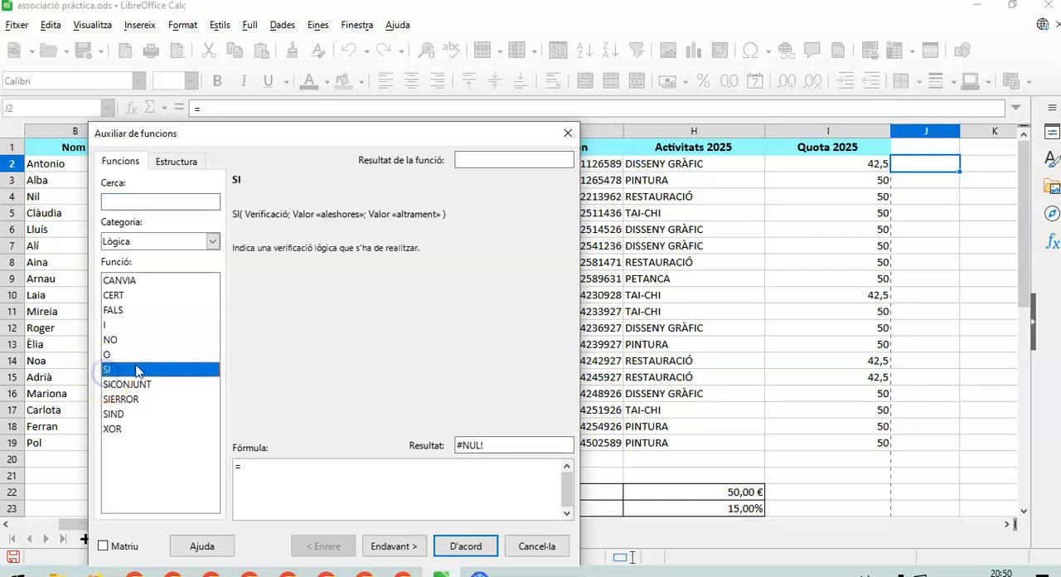
pyautogui.click(393, 546)
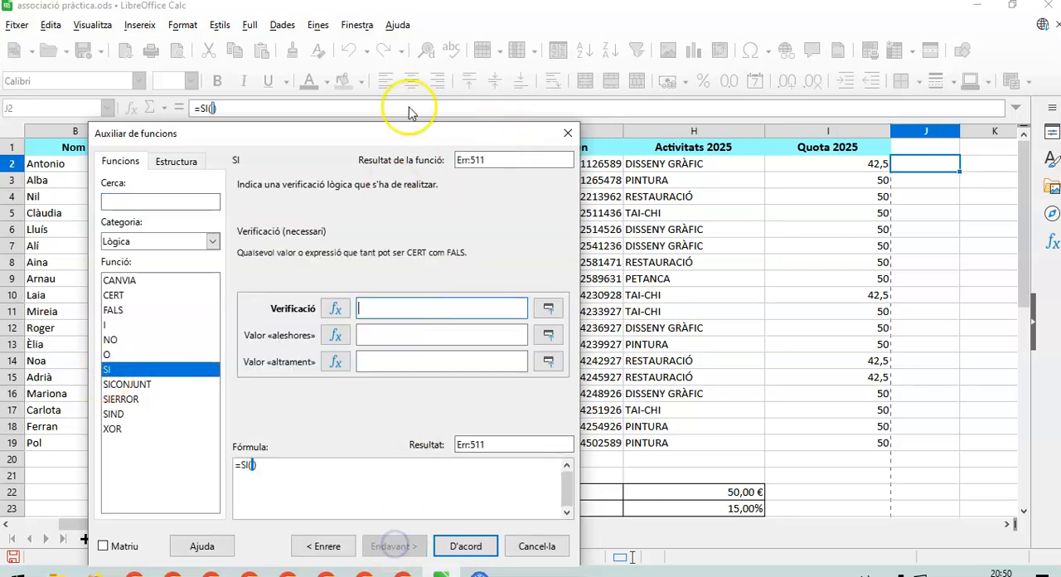
pyautogui.moveTo(395, 138); pyautogui.dragTo(407, 274)
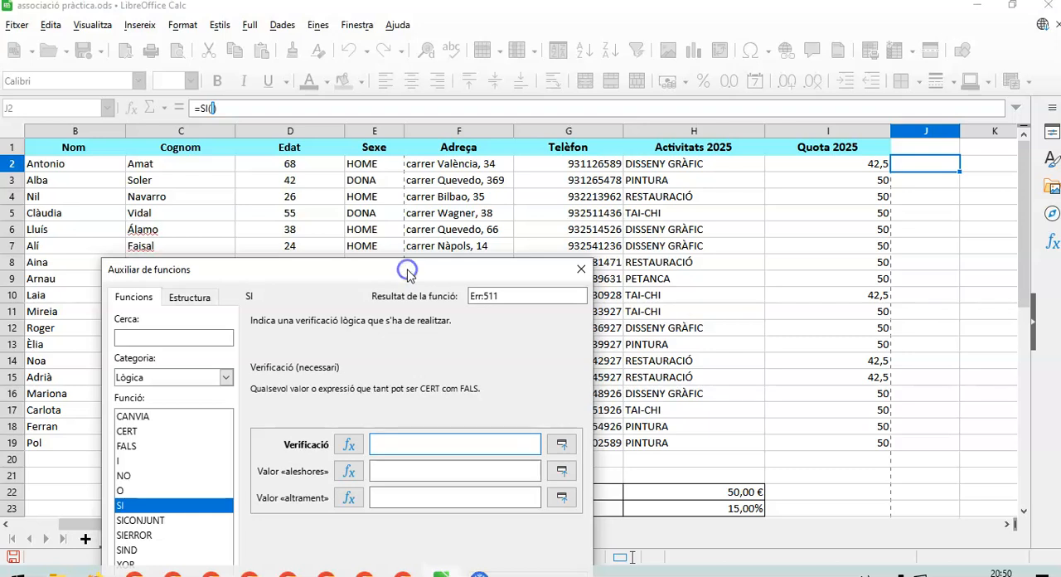
pyautogui.click(304, 166)
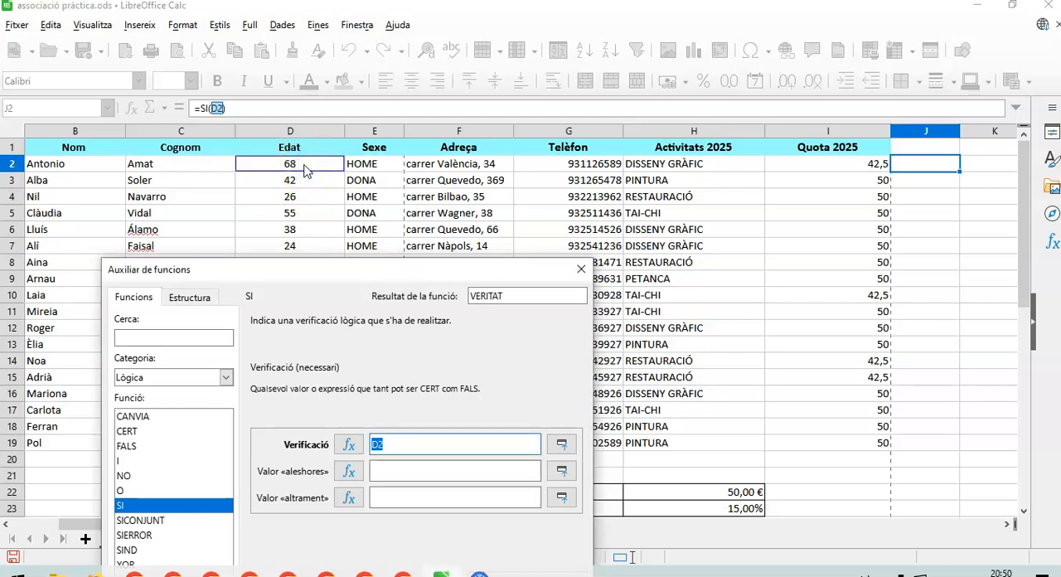
pyautogui.write('>64')
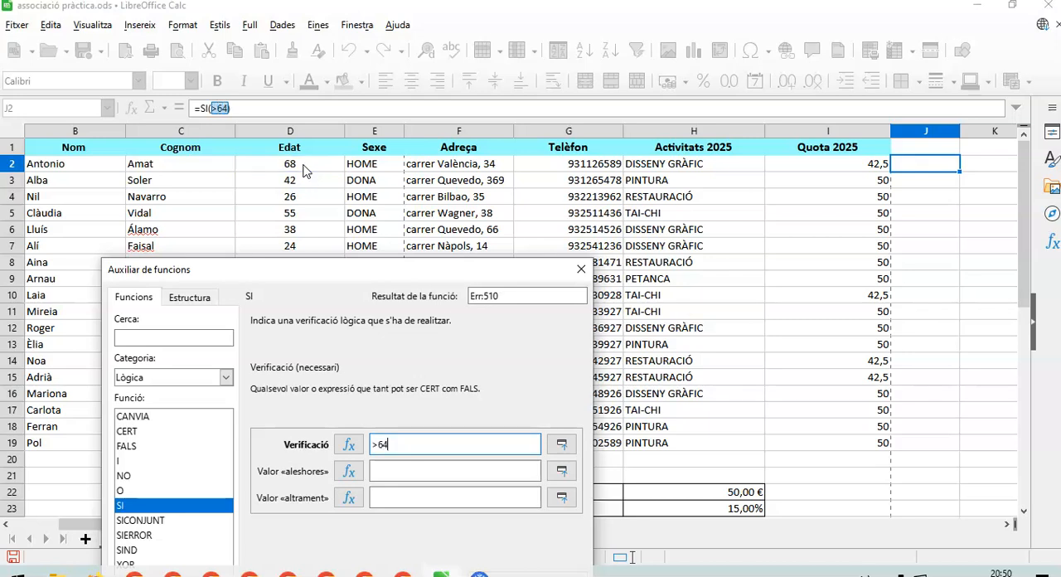
pyautogui.click(401, 443)
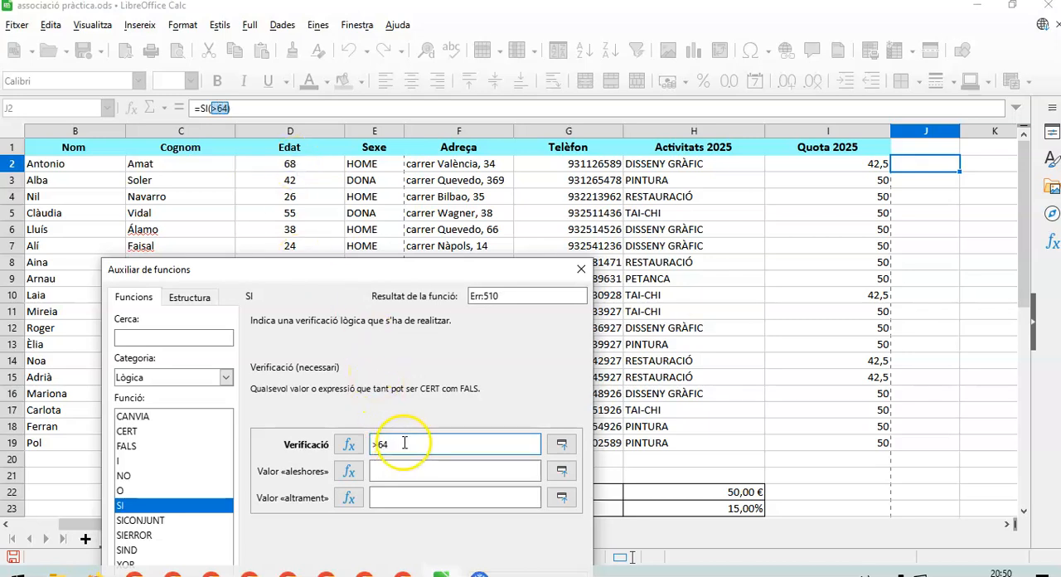
# Set the J2 function's Verificació argument to D2>64 and move on to the Valor «aleshores» argument.
pyautogui.click(310, 166)
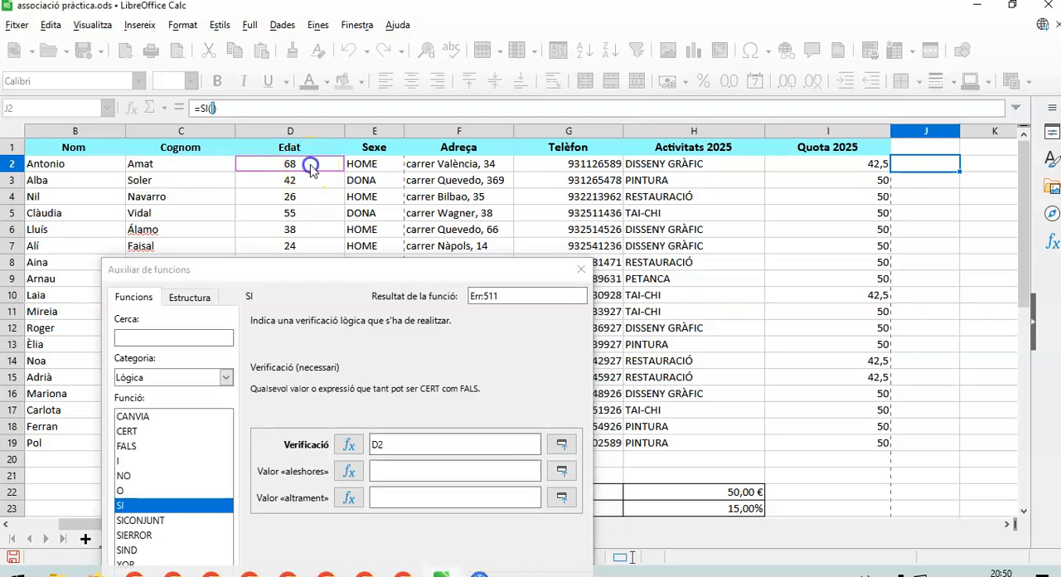
pyautogui.click(402, 444)
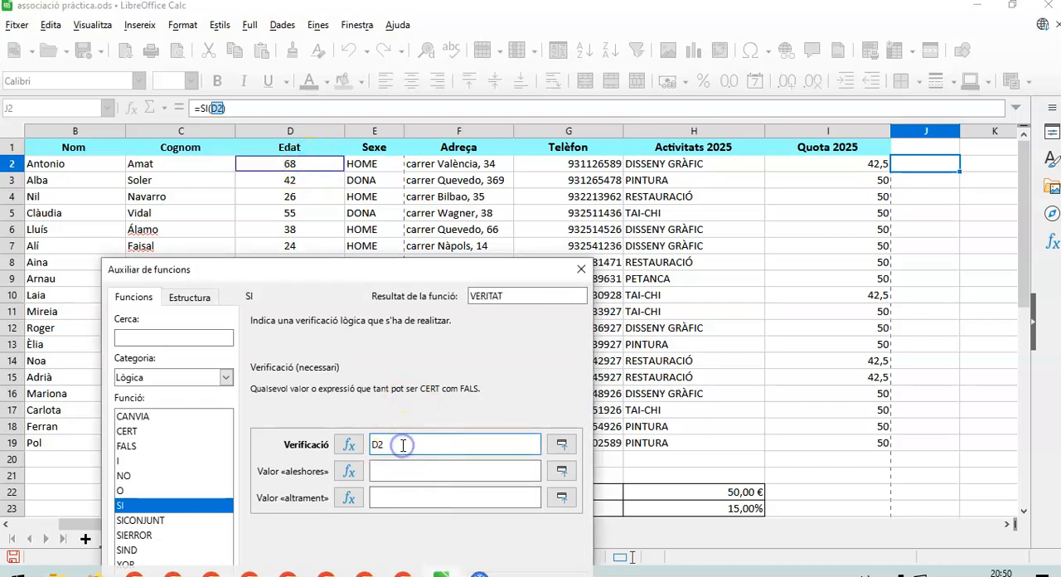
pyautogui.write('>')
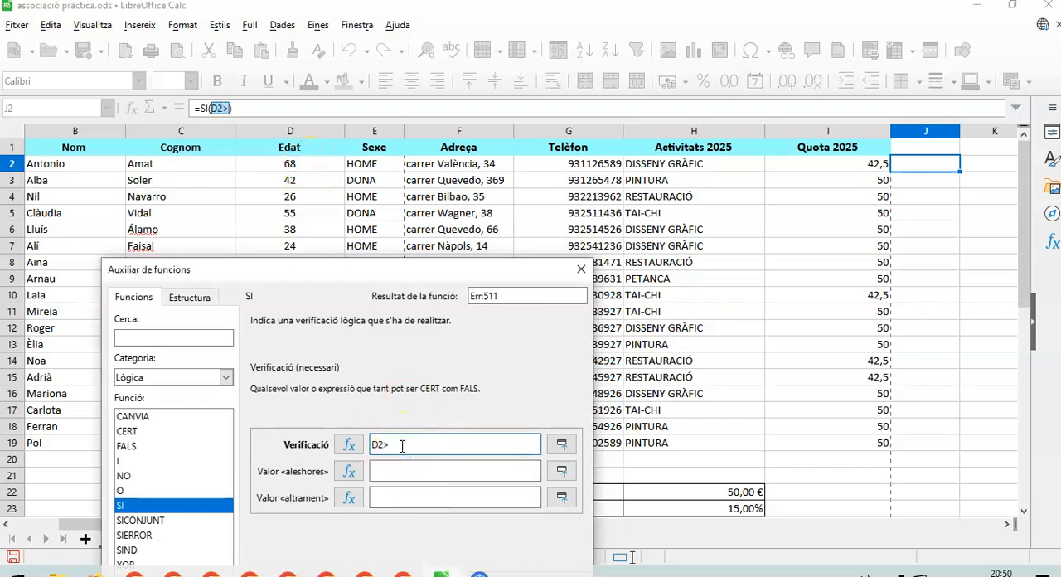
pyautogui.write('64')
pyautogui.click(427, 471)
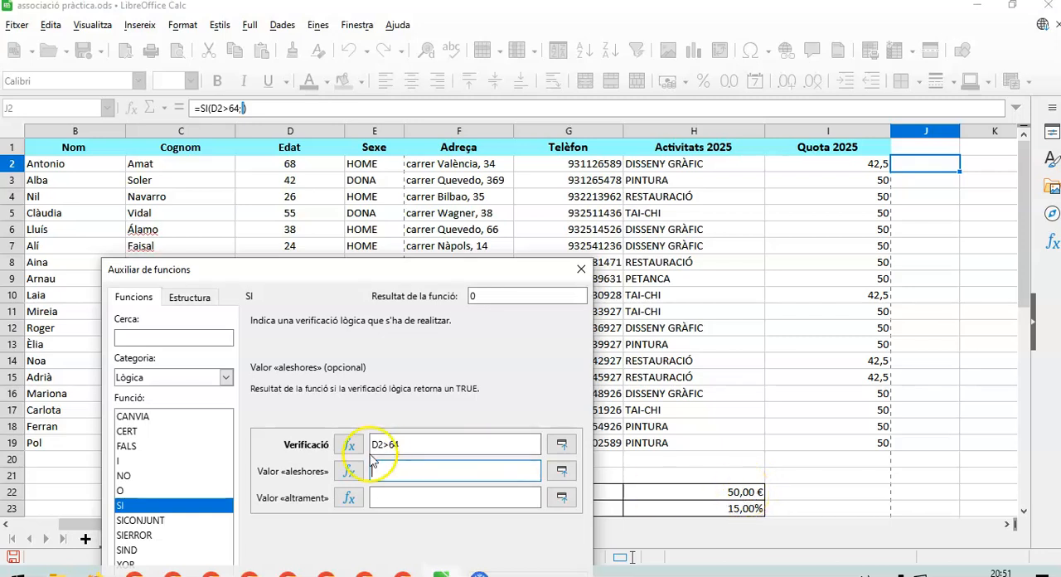
pyautogui.click(745, 492)
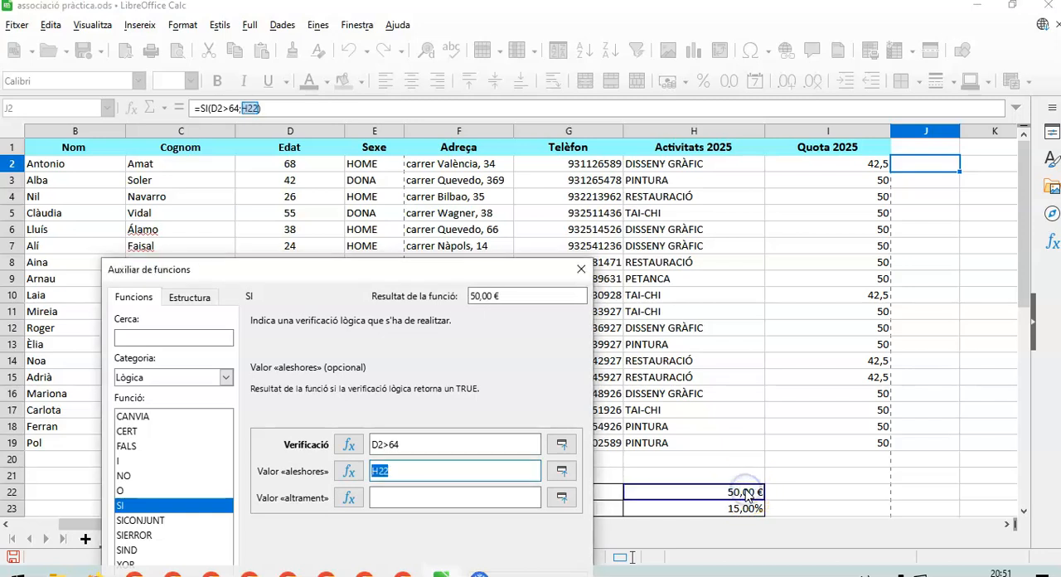
pyautogui.click(403, 471)
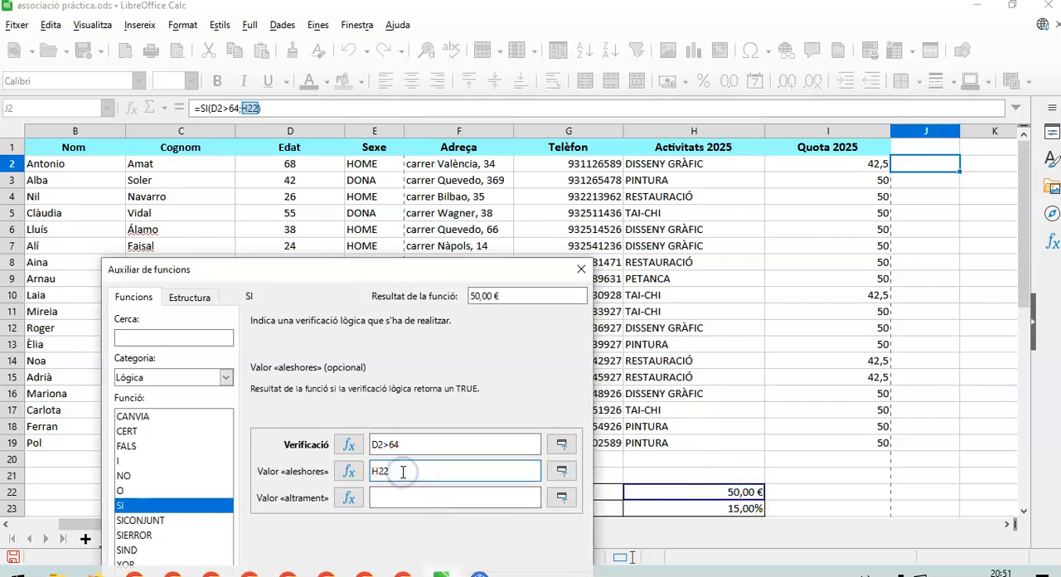
pyautogui.write('-')
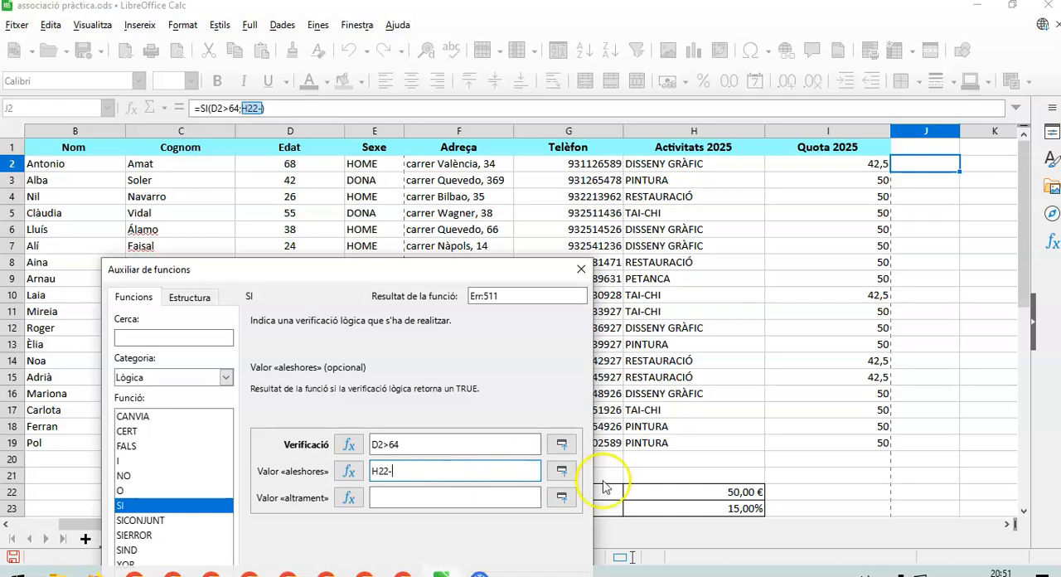
pyautogui.click(746, 492)
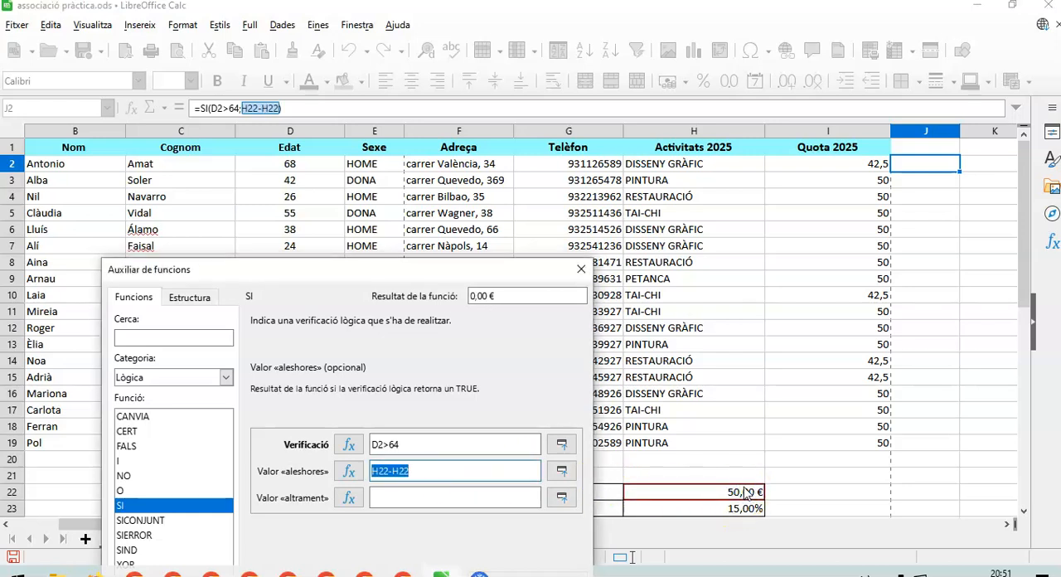
pyautogui.write('*')
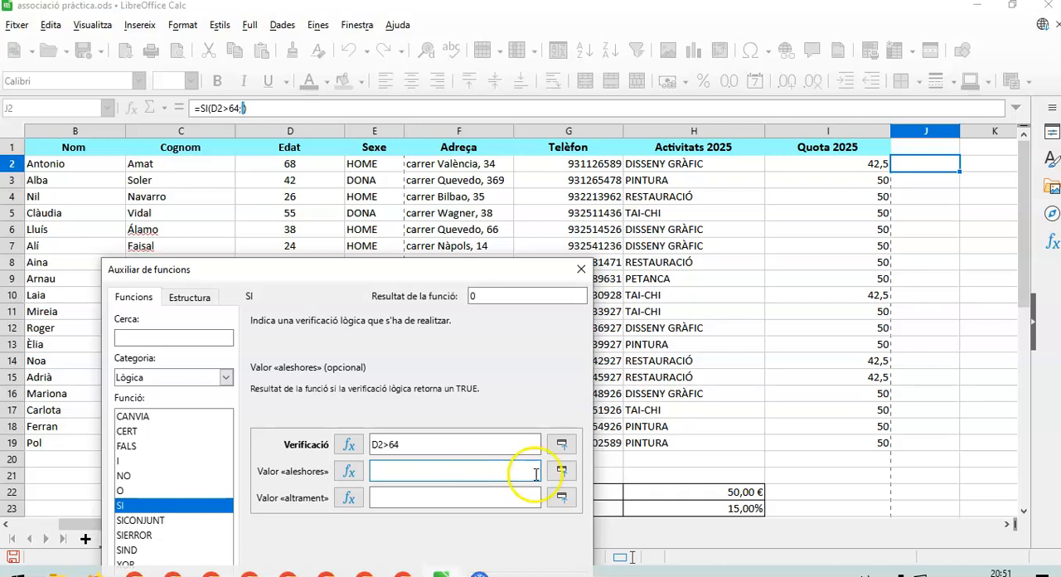
# Build the Valor «aleshores» argument from the base fee and discount cells as H22-H22*H23.
pyautogui.click(731, 492)
pyautogui.write('-')
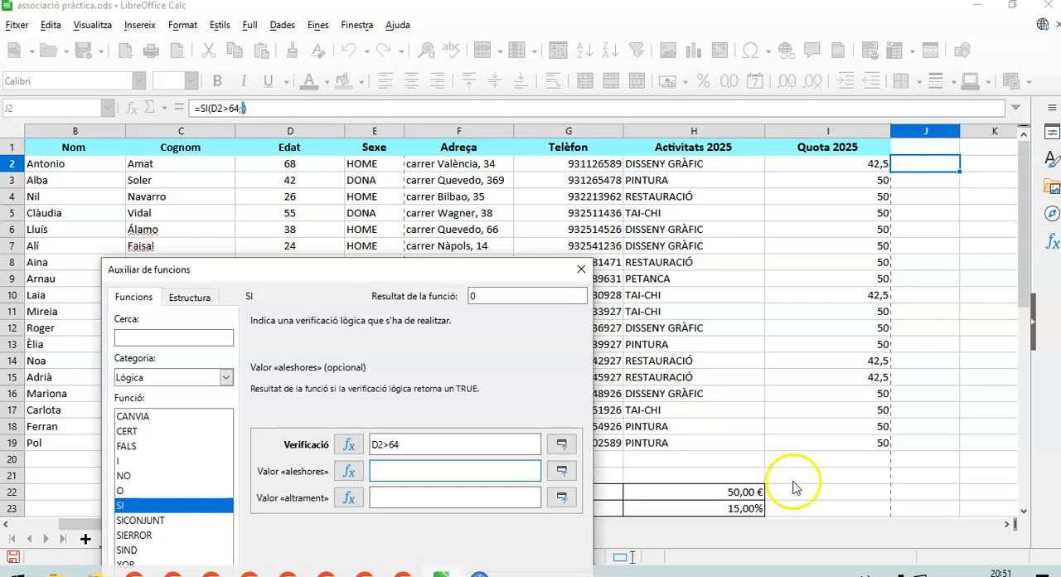
pyautogui.click(742, 492)
pyautogui.click(447, 471)
pyautogui.write('-')
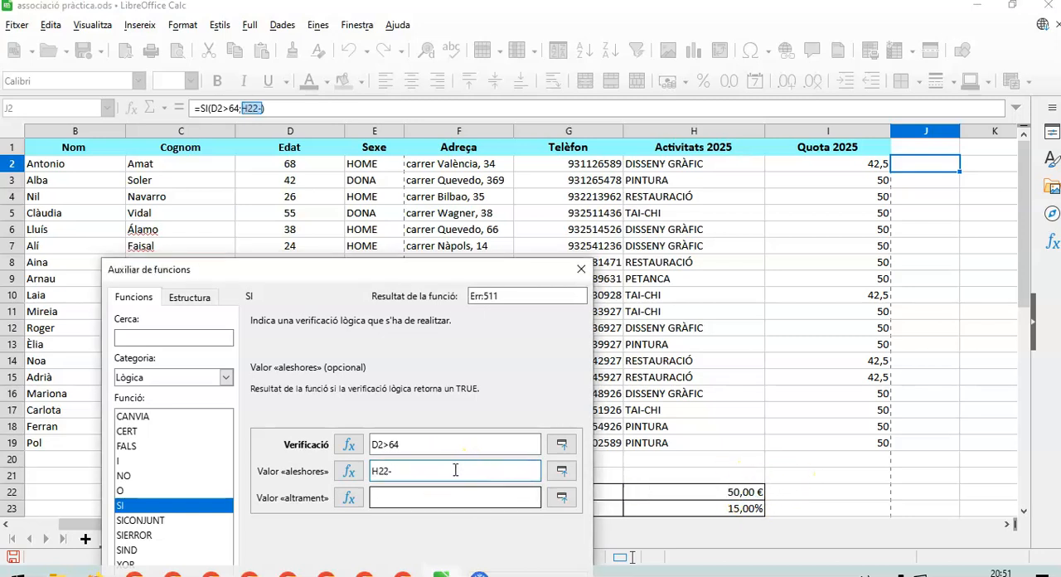
pyautogui.click(743, 492)
pyautogui.click(435, 469)
pyautogui.write('*')
pyautogui.click(742, 511)
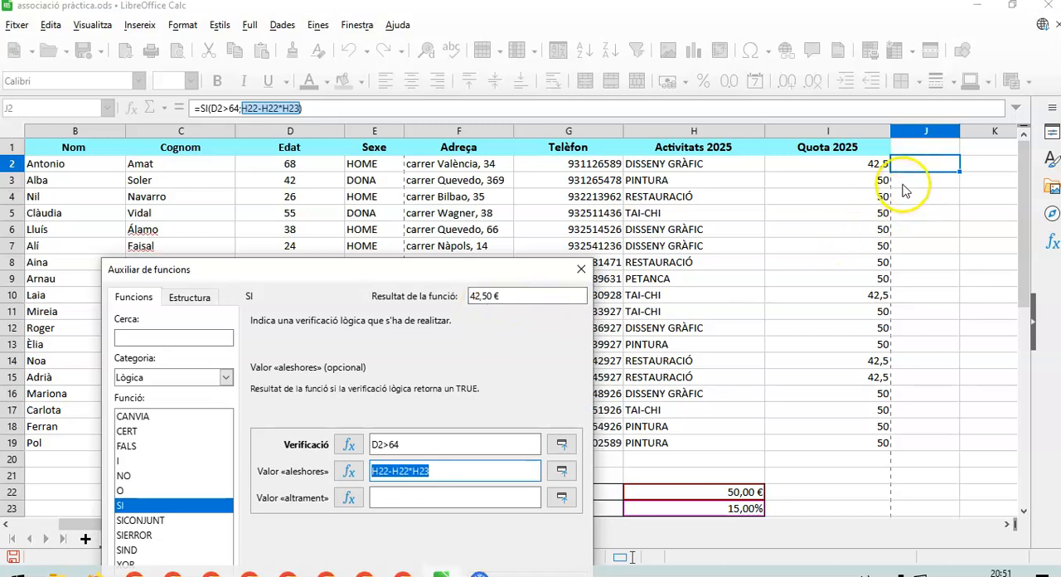
# Set the Valor «altrament» argument to the base fee cell H22.
pyautogui.moveTo(435, 267); pyautogui.dragTo(431, 172)
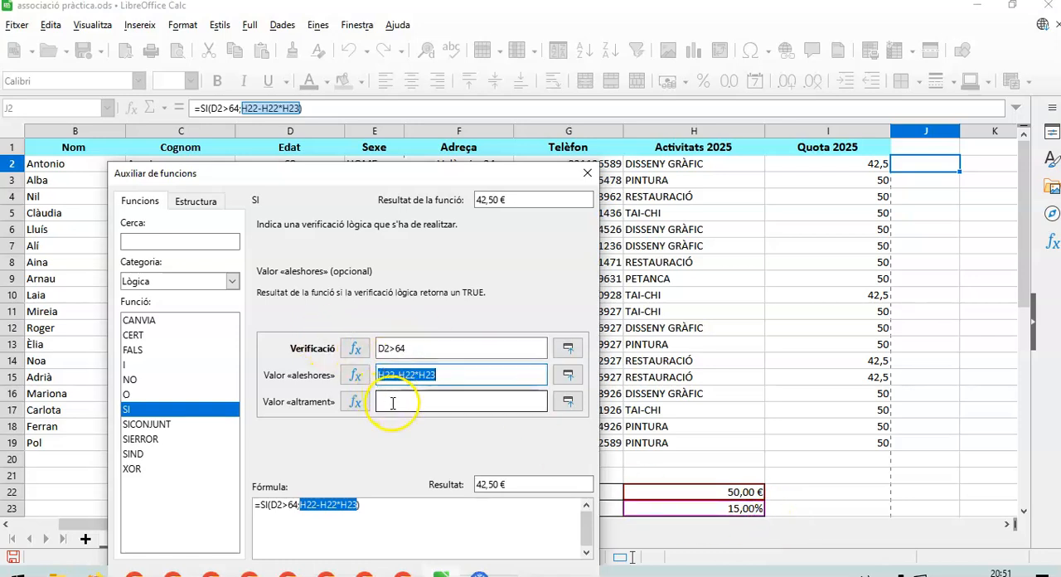
pyautogui.click(421, 401)
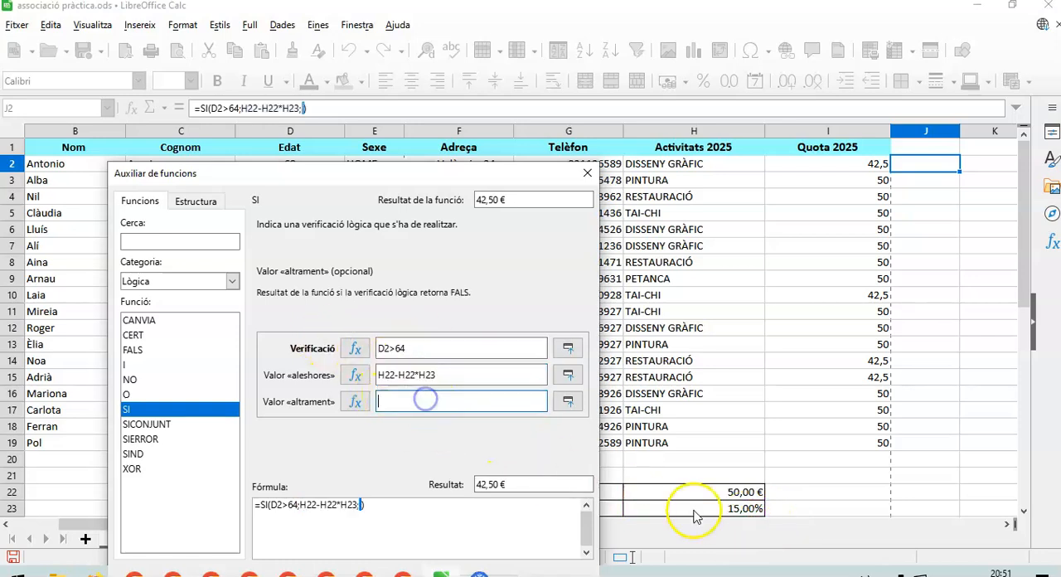
pyautogui.click(750, 493)
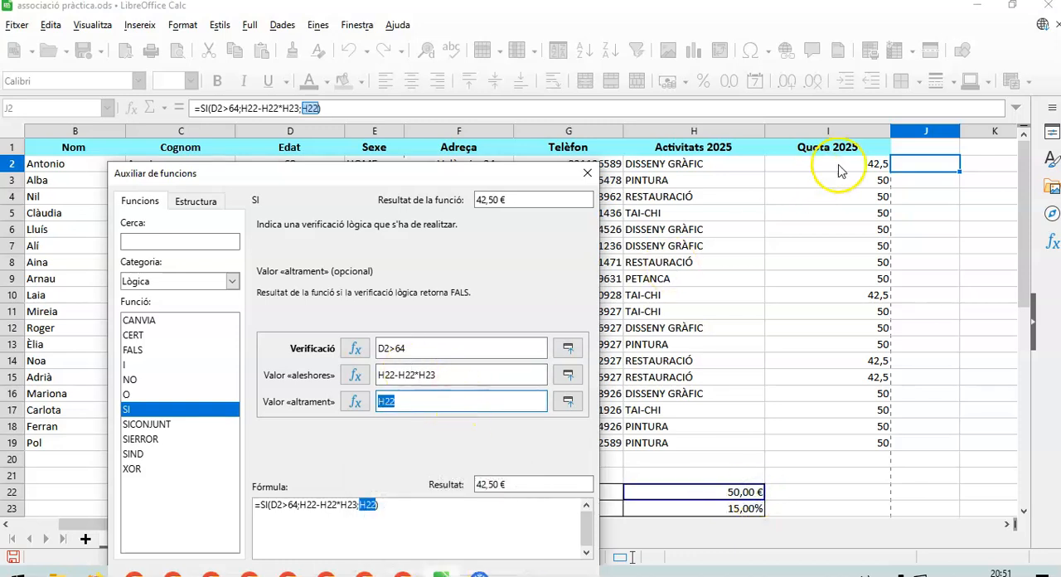
# Anchor the references with dollar signs, making Valor «aleshores» $H$22-H$22*H$23 and Valor «altrament» H$22.
pyautogui.click(382, 375)
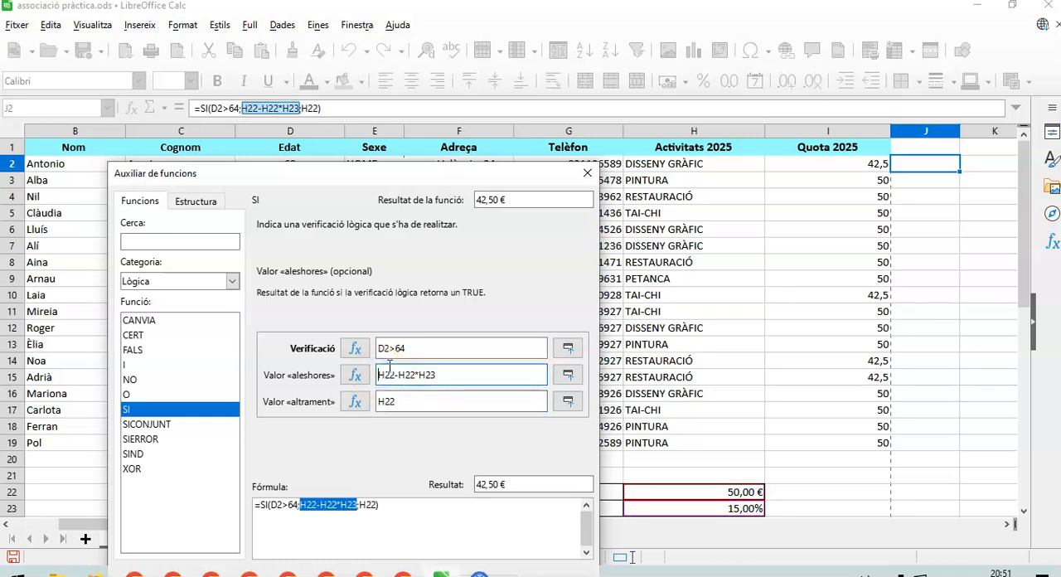
pyautogui.write('$')
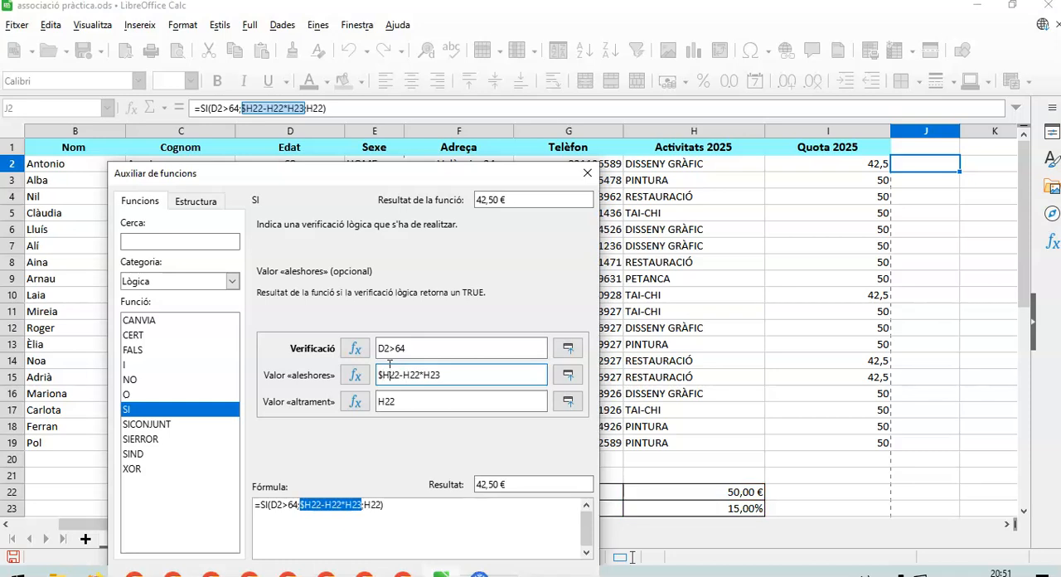
pyautogui.write('$')
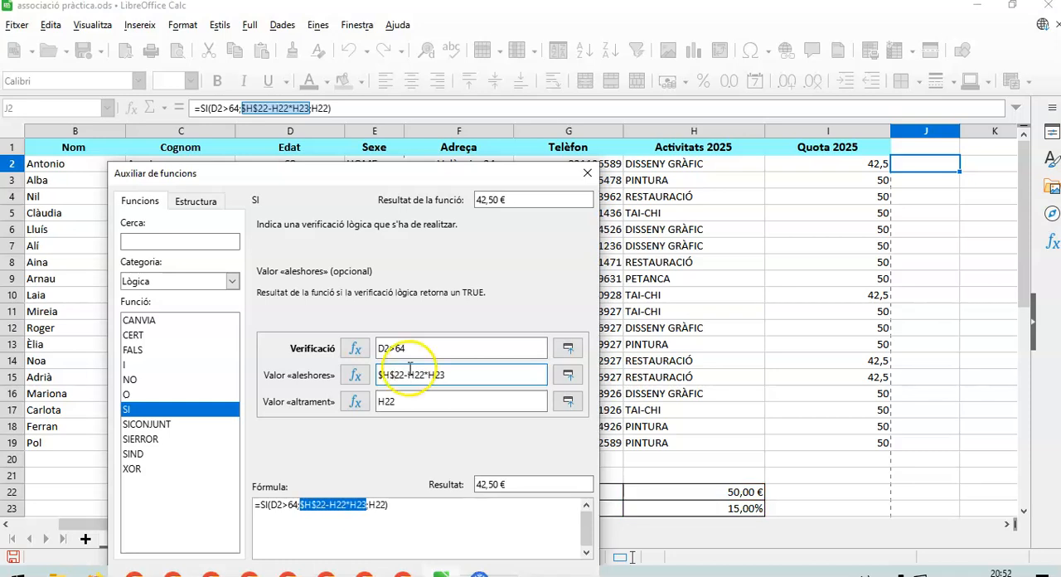
pyautogui.write('$')
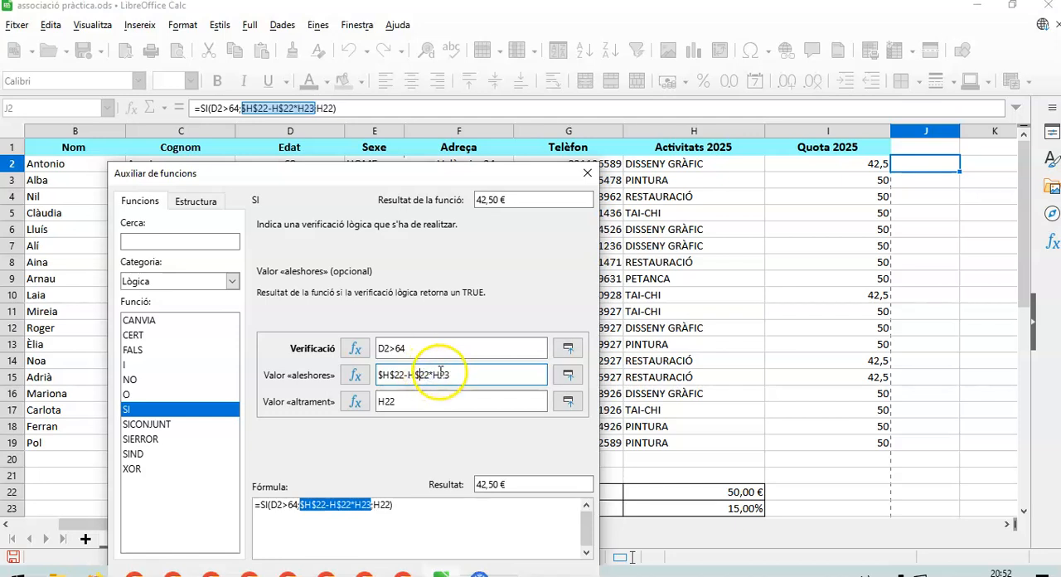
pyautogui.click(385, 403)
pyautogui.doubleClick(385, 402)
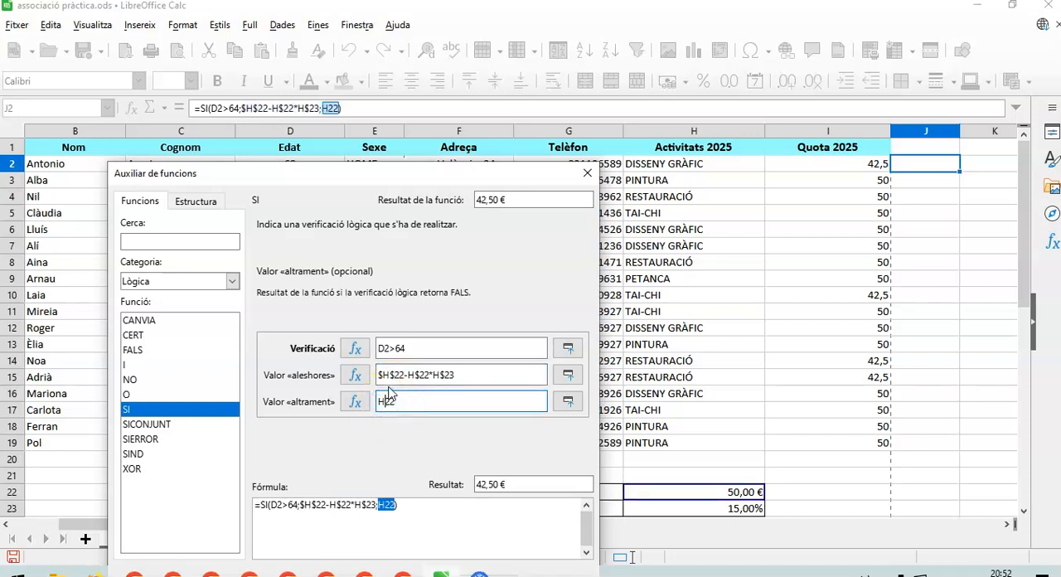
pyautogui.write('$')
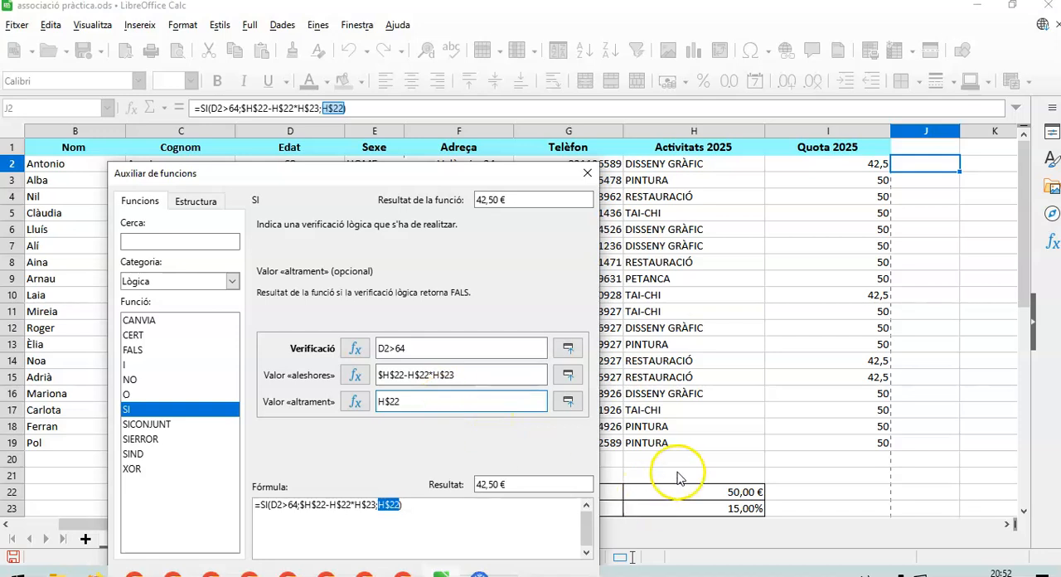
# Complete the absolute references in Valor «aleshores» as $H$22-$H$22*$H$23 and accept the formula into J2.
pyautogui.click(409, 373)
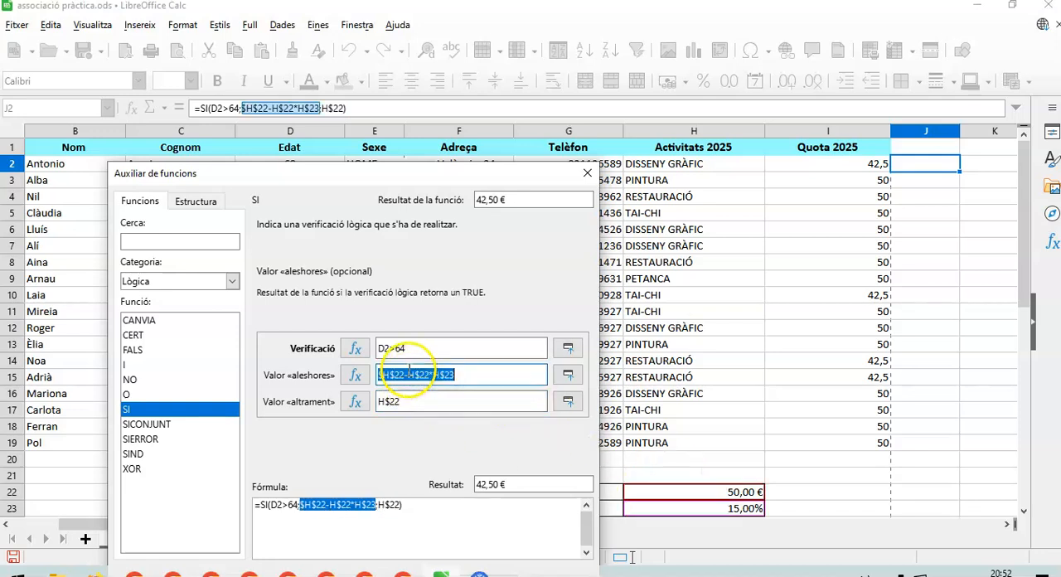
pyautogui.write('$')
pyautogui.click(433, 374)
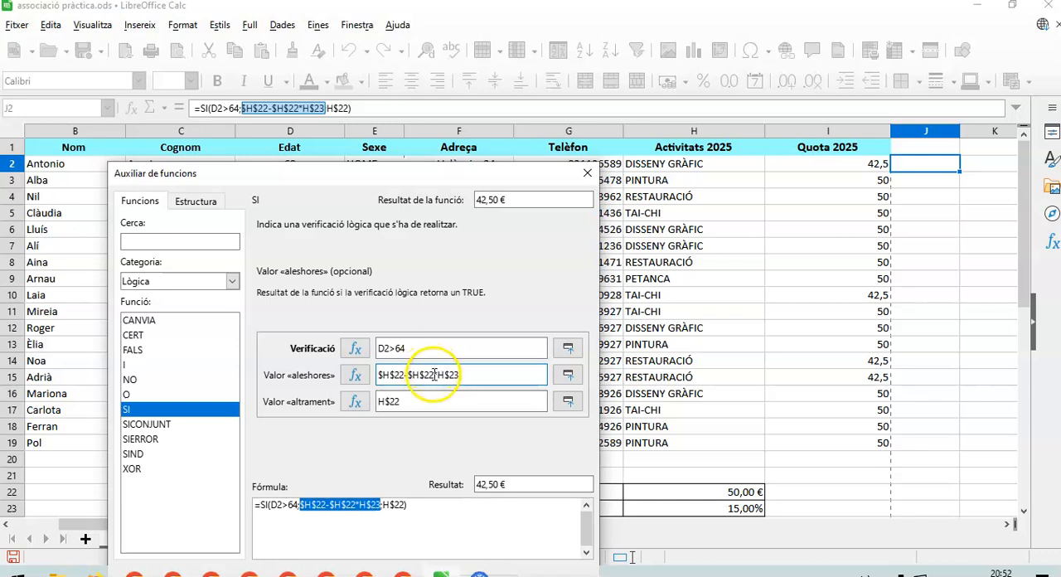
pyautogui.write('$')
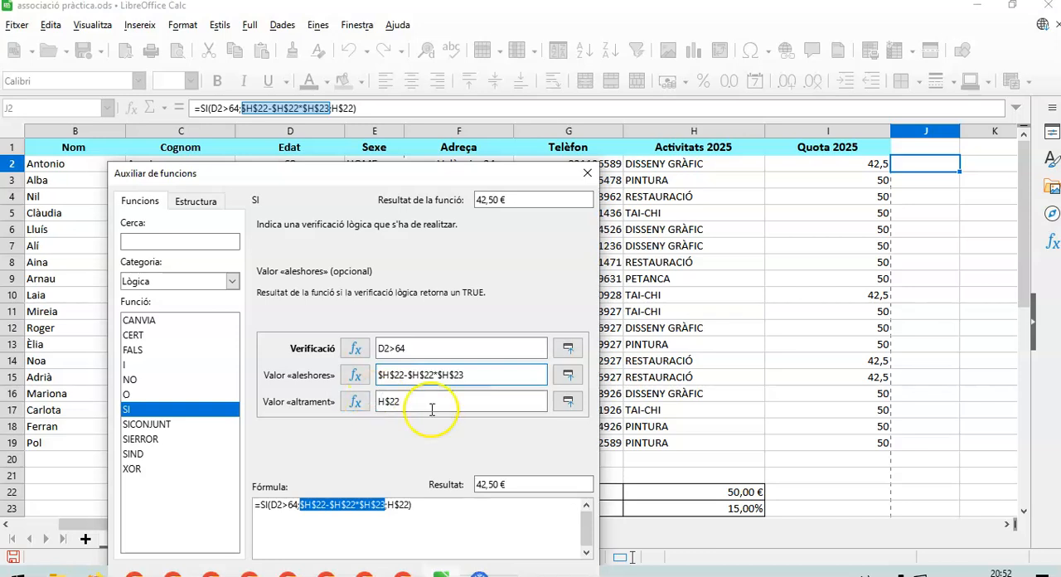
pyautogui.moveTo(430, 172); pyautogui.dragTo(408, 82)
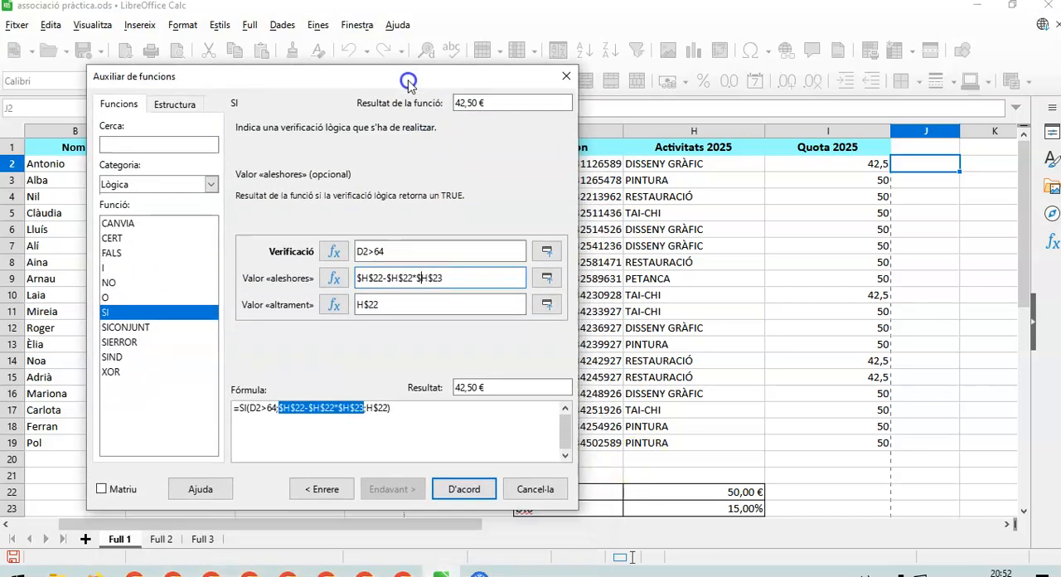
pyautogui.click(463, 476)
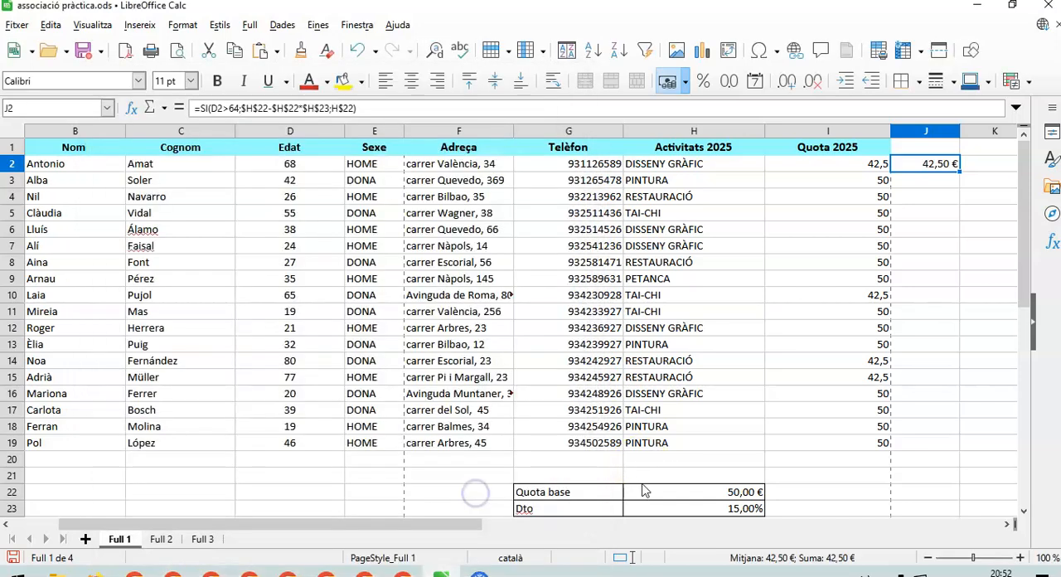
# Fill the J2 formula down to J19 and check the copied formula in J4.
pyautogui.moveTo(958, 171); pyautogui.dragTo(955, 446)
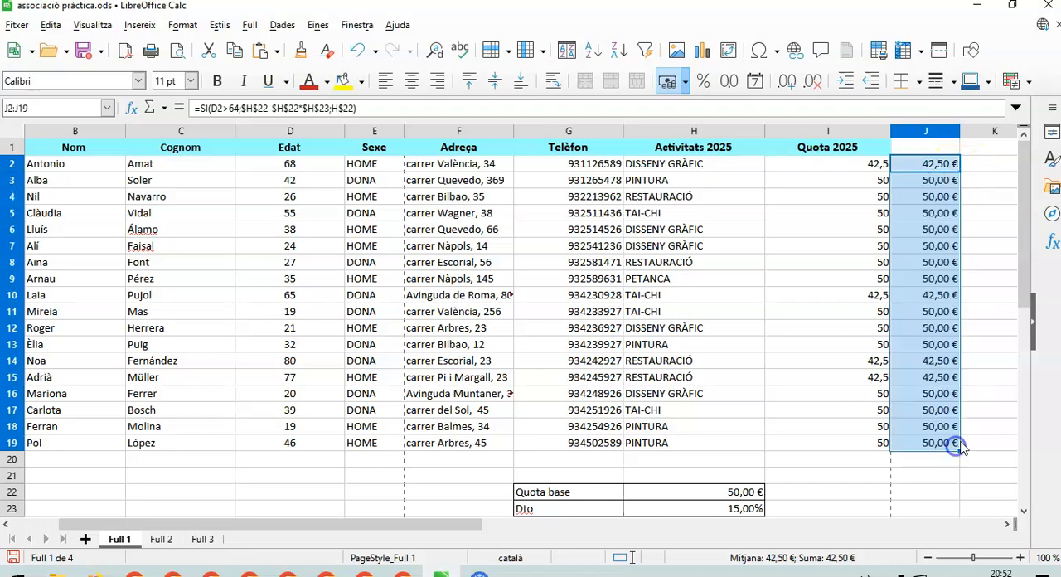
pyautogui.click(935, 204)
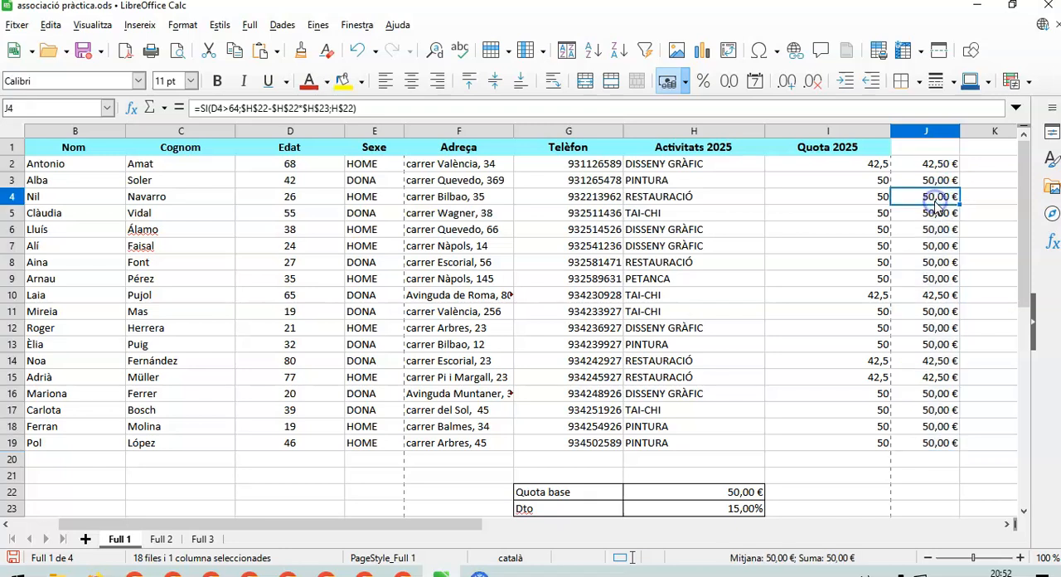